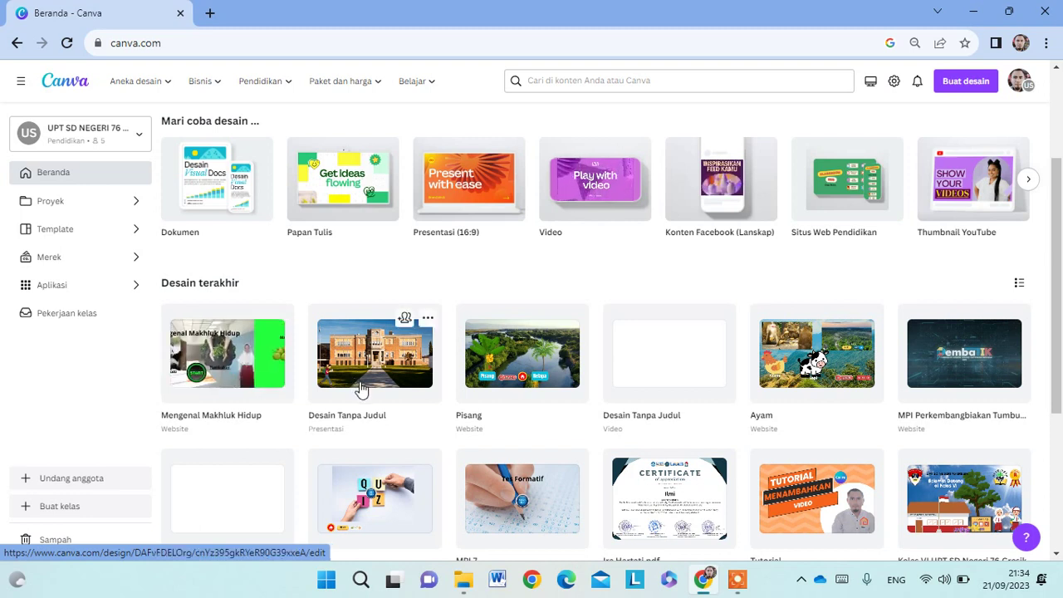
Upload the DSC_0741 photo from the Pictures folder into the blank untitled video design and place it on the page
{"action": "left_click", "coordinate": [628, 380]}
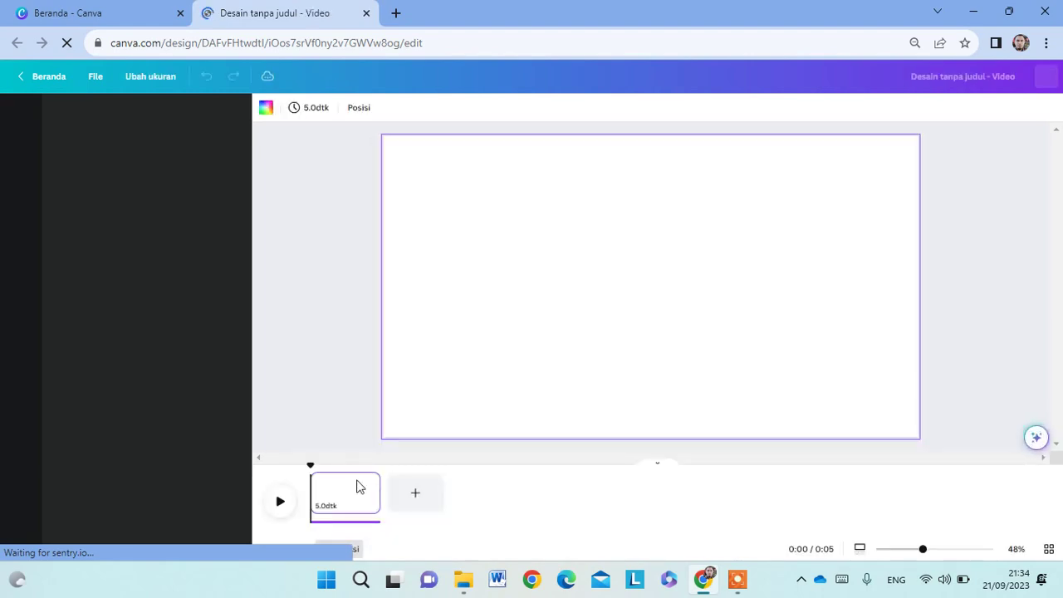
{"action": "mouse_move", "coordinate": [357, 486]}
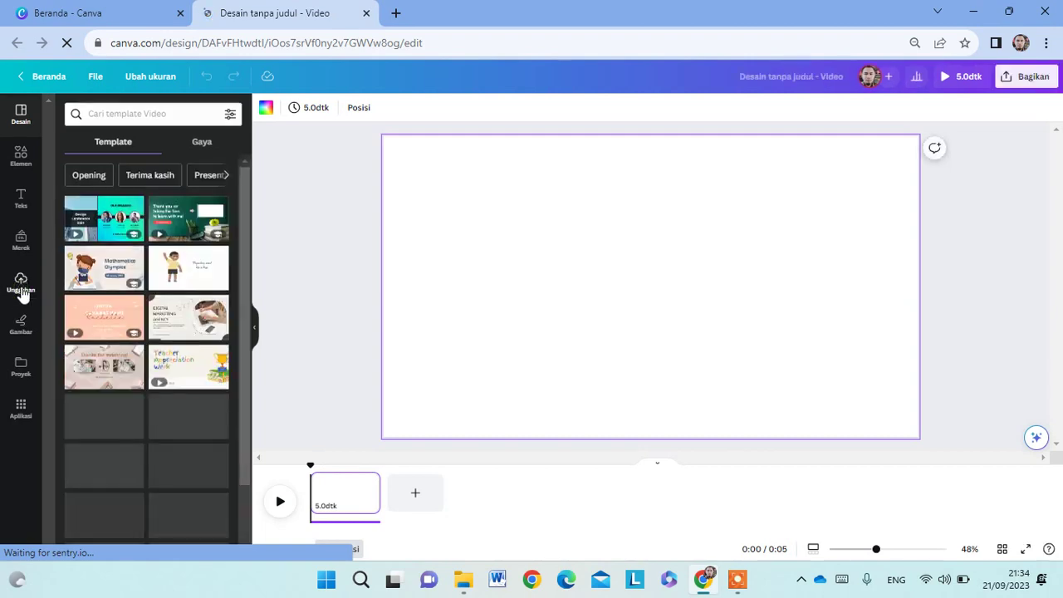
{"action": "left_click", "coordinate": [22, 290]}
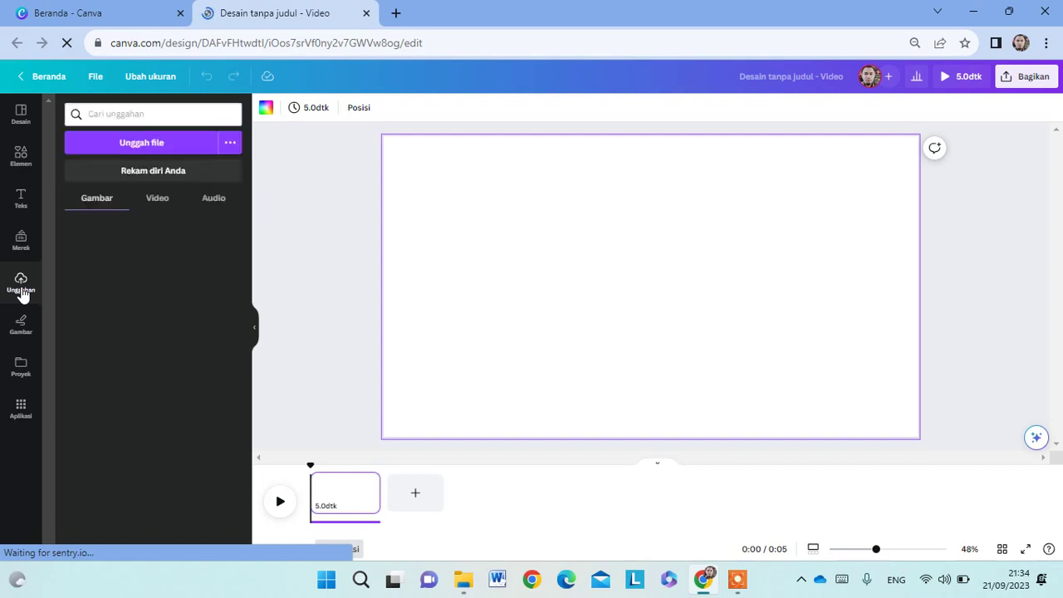
{"action": "left_click", "coordinate": [161, 146]}
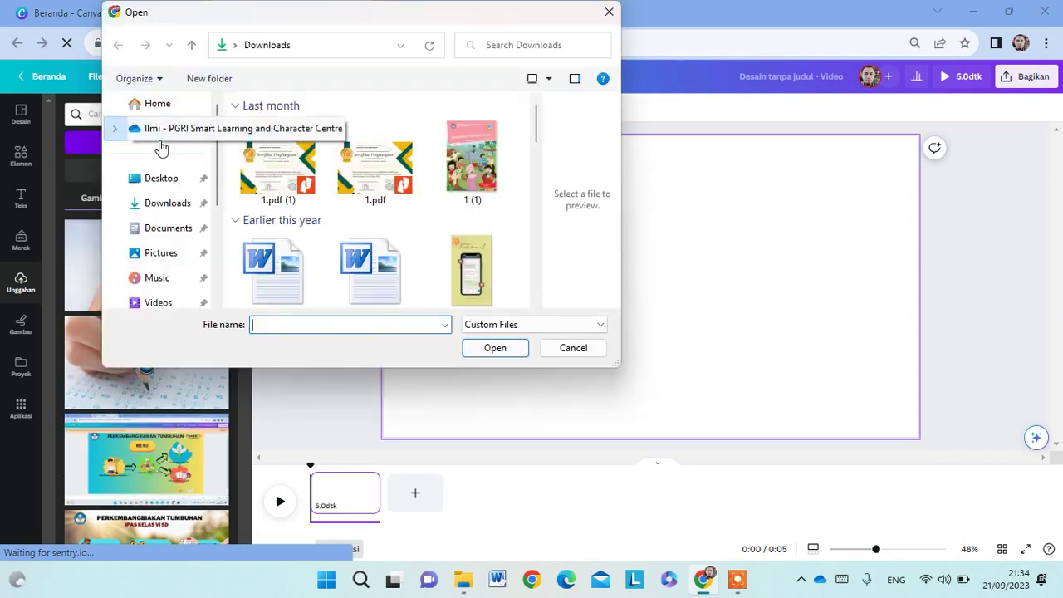
{"action": "left_click", "coordinate": [158, 259]}
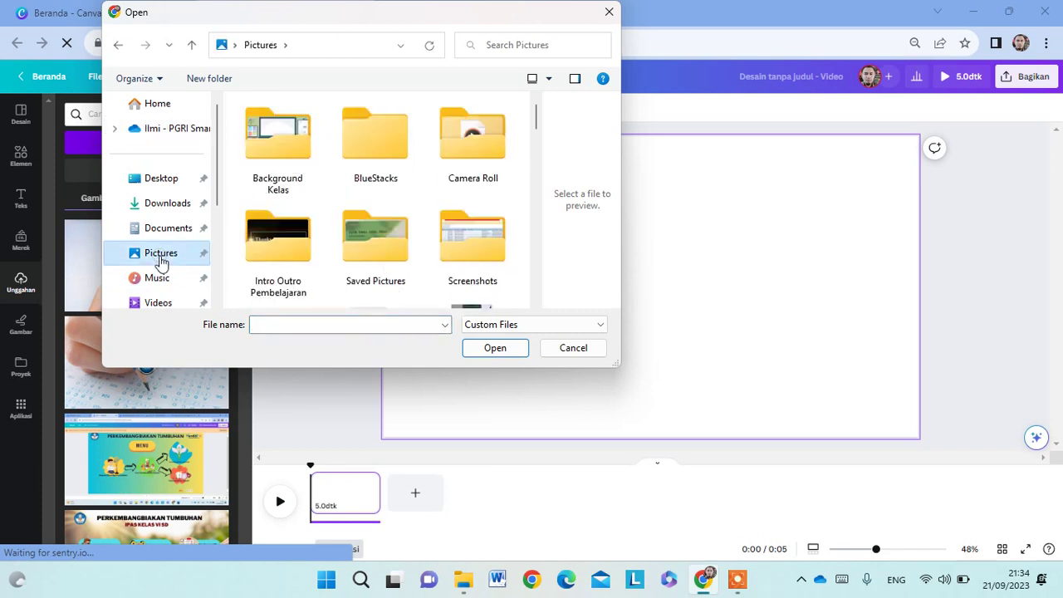
{"action": "left_click_drag", "start_coordinate": [536, 110], "coordinate": [541, 176]}
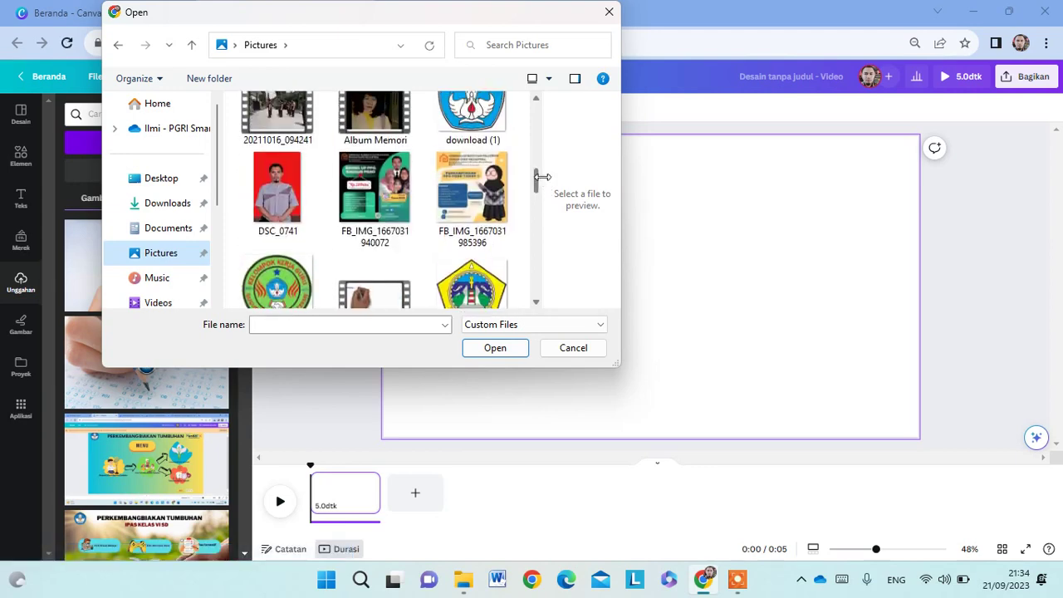
{"action": "left_click", "coordinate": [286, 209]}
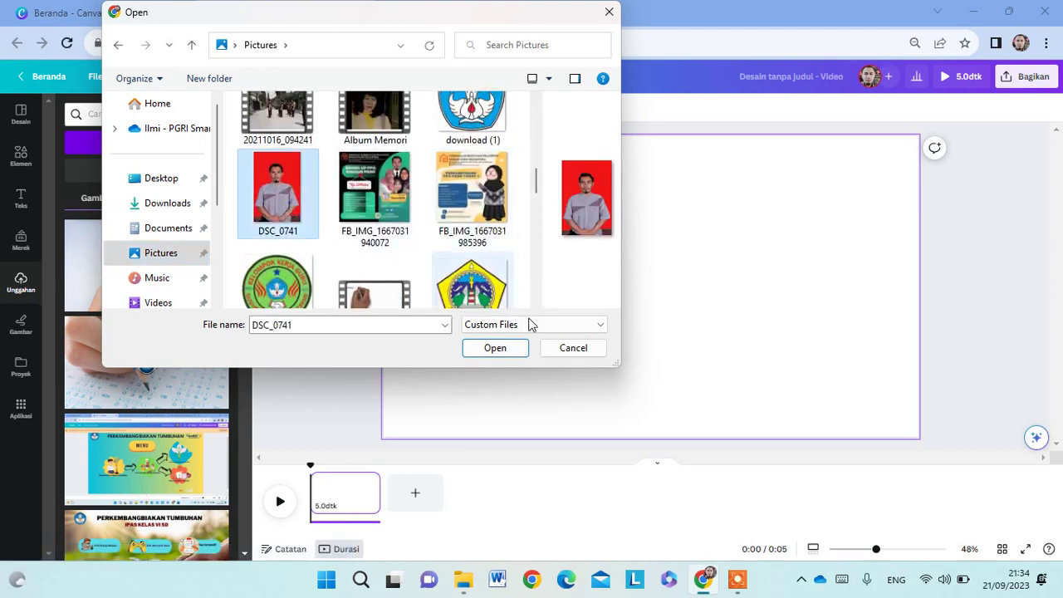
{"action": "left_click", "coordinate": [494, 348]}
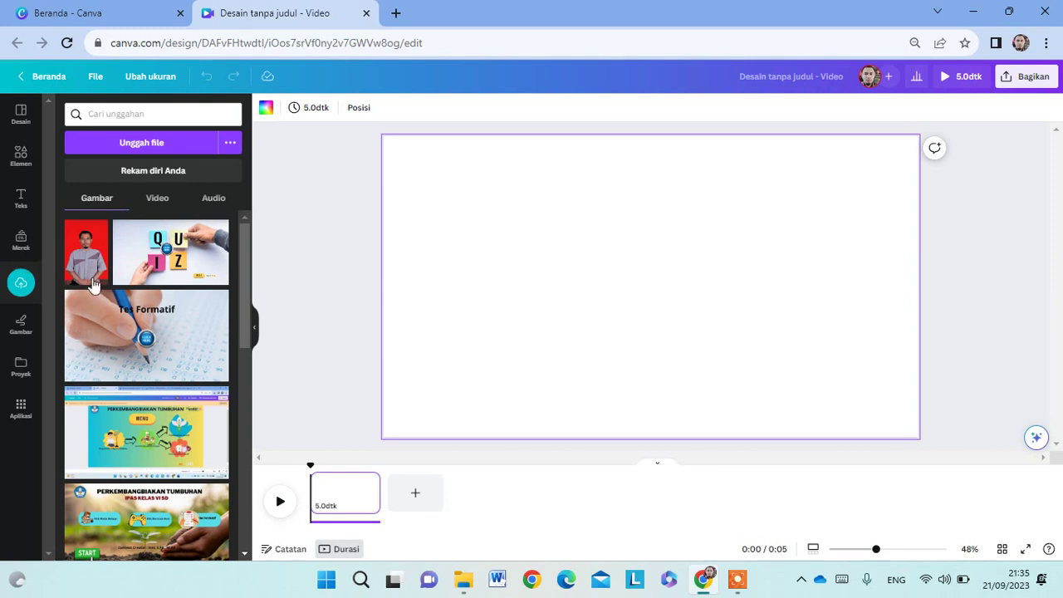
{"action": "mouse_move", "coordinate": [93, 282]}
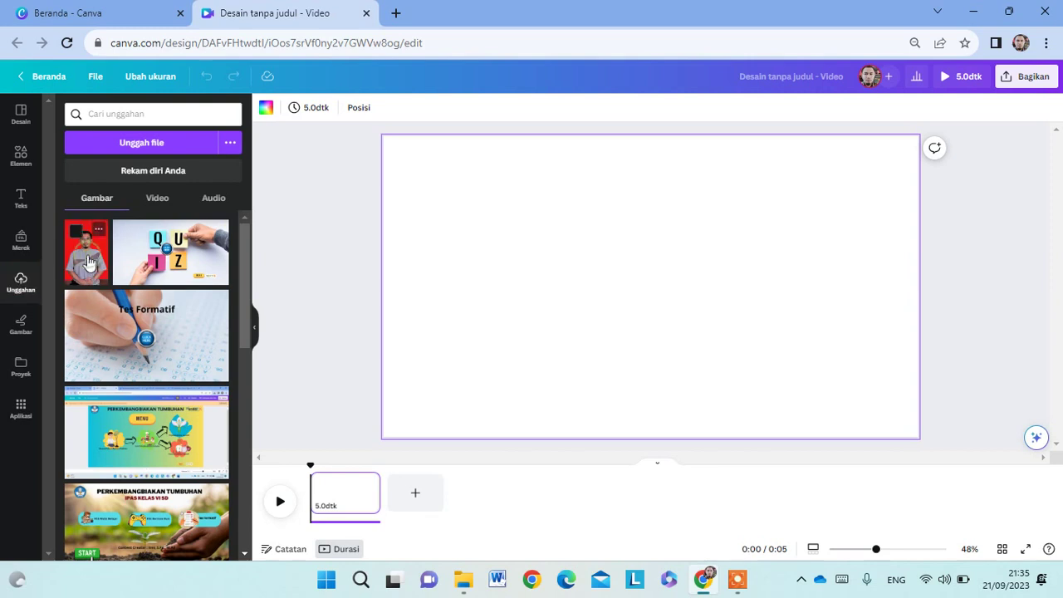
{"action": "left_click", "coordinate": [89, 262]}
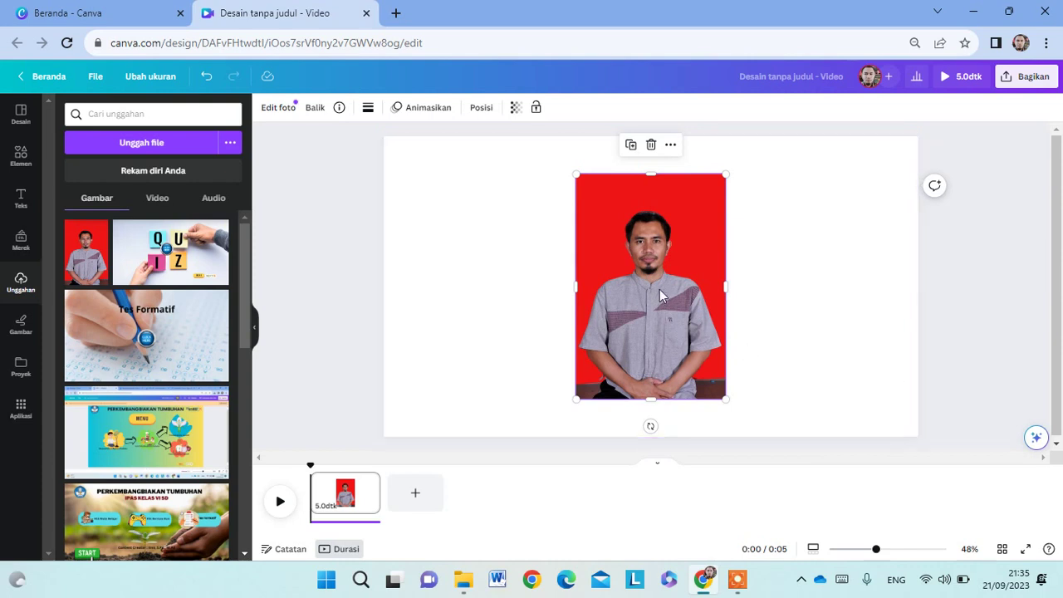
Apply Penghapus Latar Belakang from the quick image actions to remove the portrait's red background
{"action": "left_click", "coordinate": [1035, 438]}
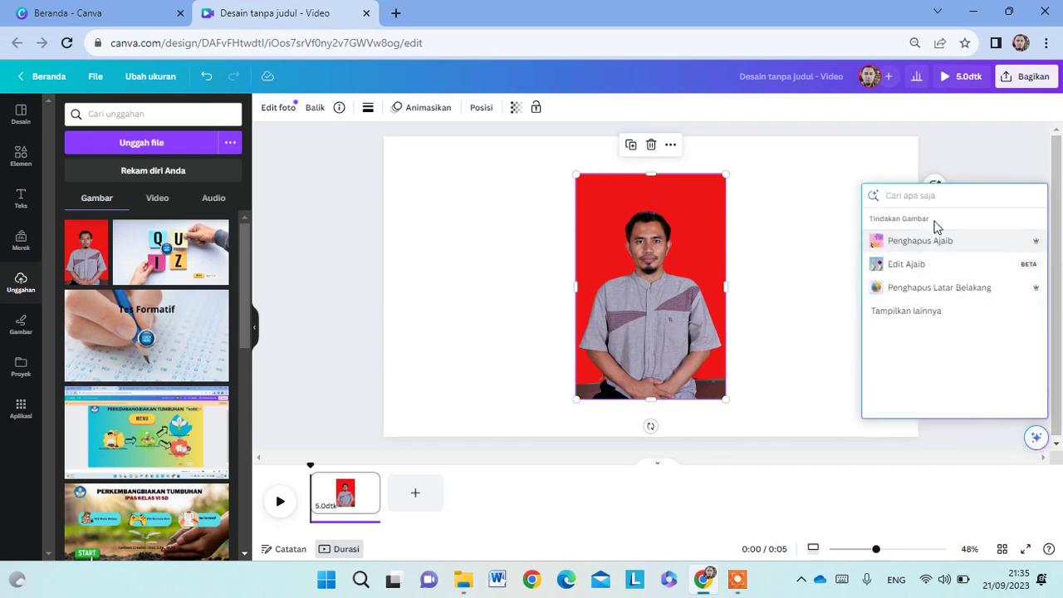
{"action": "left_click", "coordinate": [935, 291]}
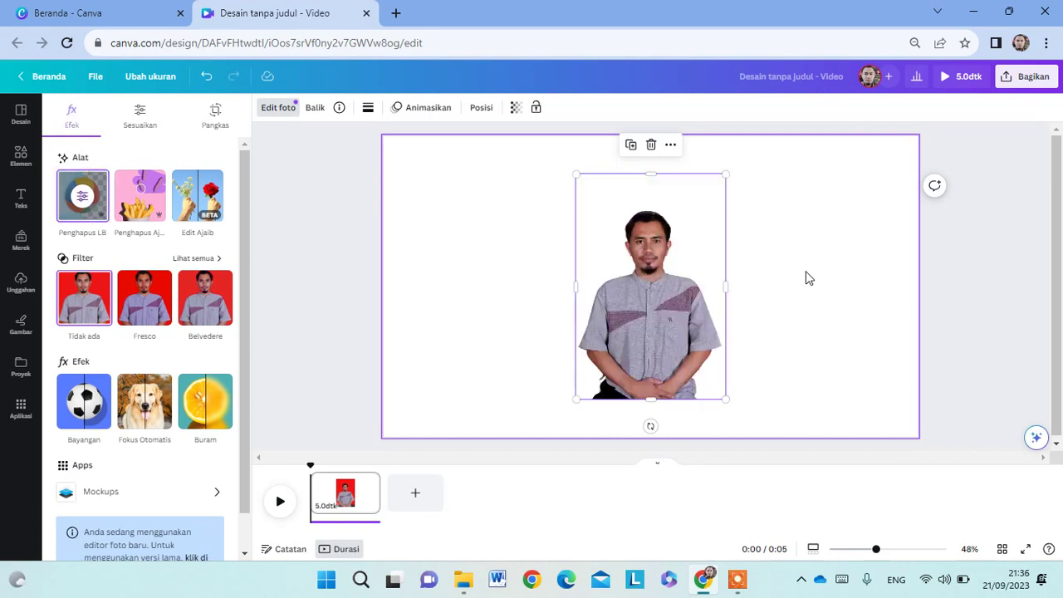
{"action": "left_click", "coordinate": [830, 268]}
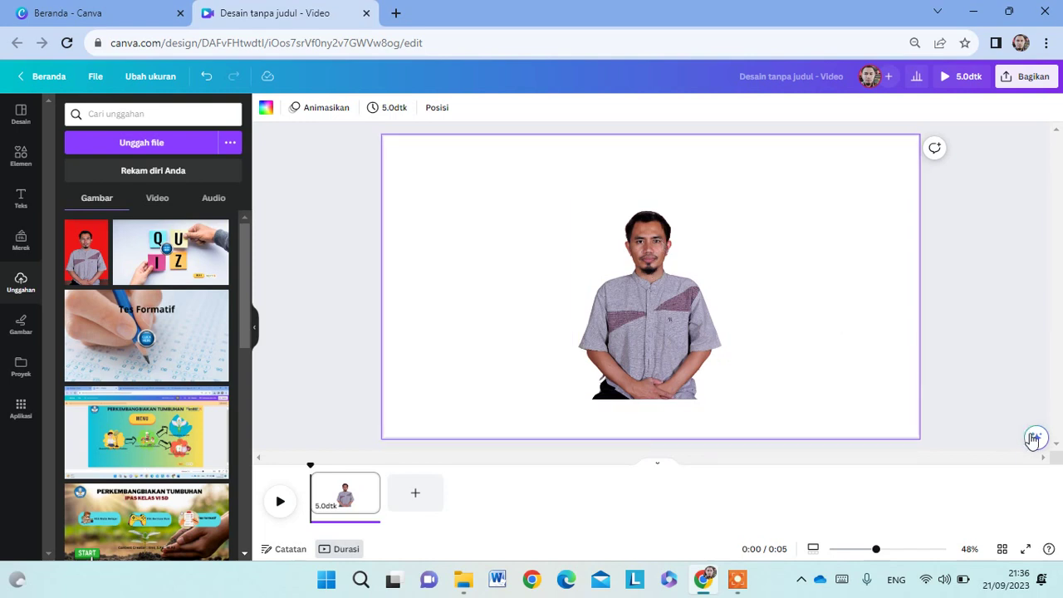
Undo the portrait's background removal, redo it for comparison, and undo it again
{"action": "left_click", "coordinate": [208, 77]}
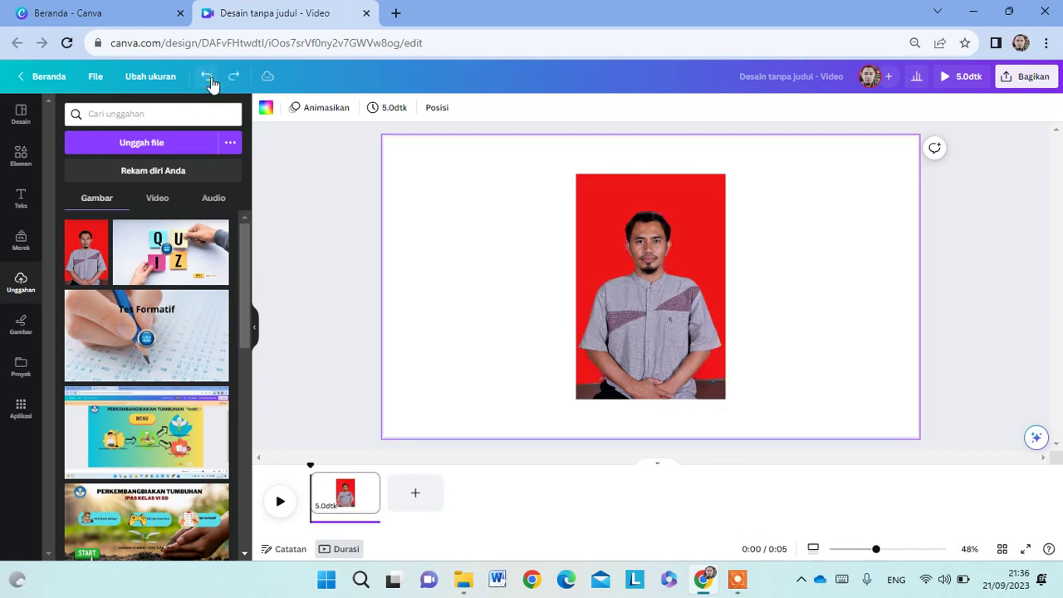
{"action": "key", "text": "ctrl+y"}
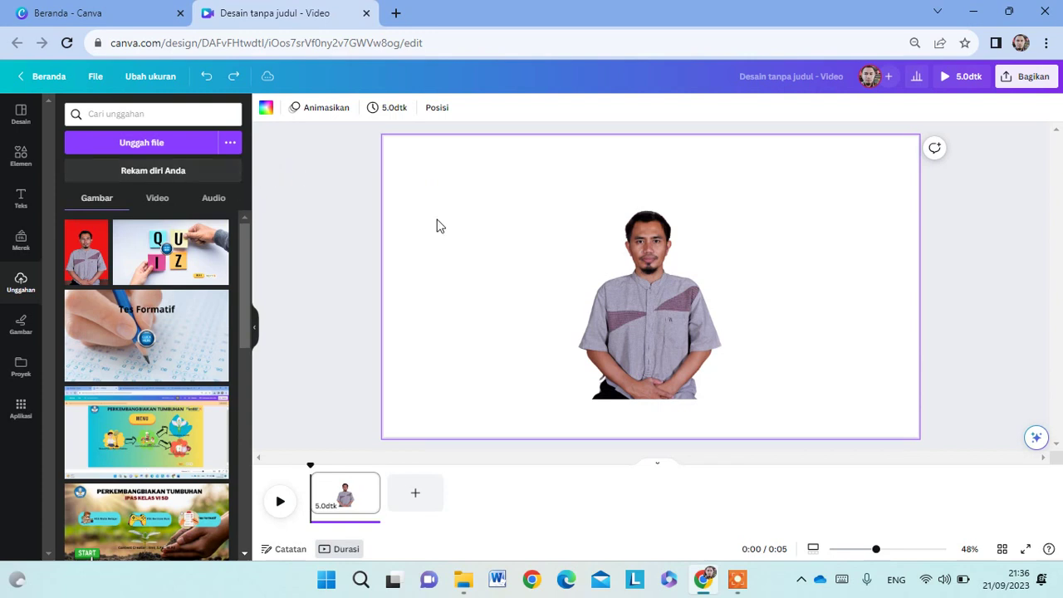
{"action": "key", "text": "ctrl+z"}
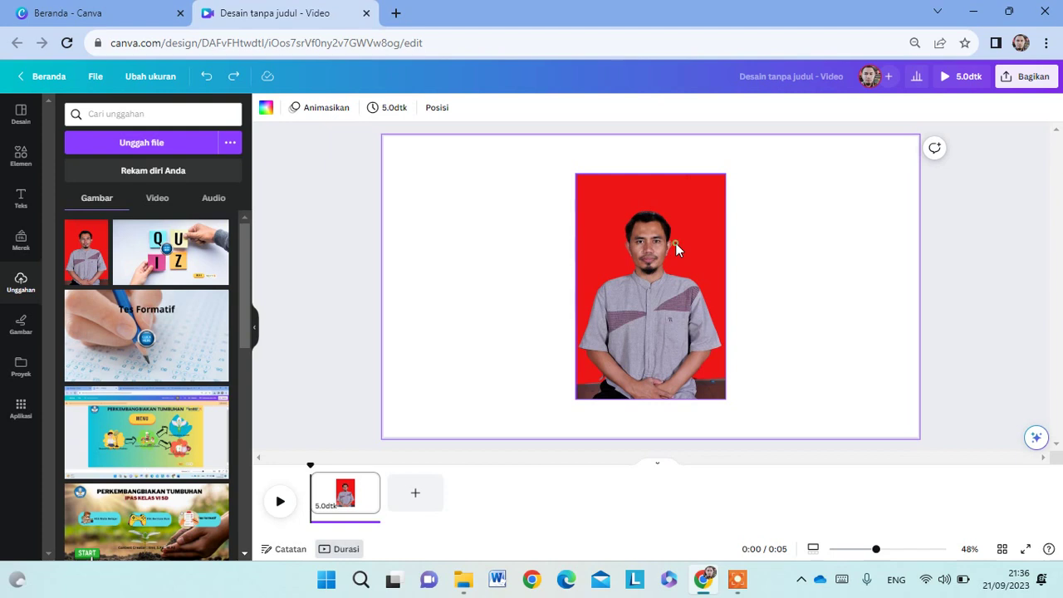
Remove the portrait's red background with the Penghapus LB tool in the photo editing options
{"action": "left_click", "coordinate": [675, 244]}
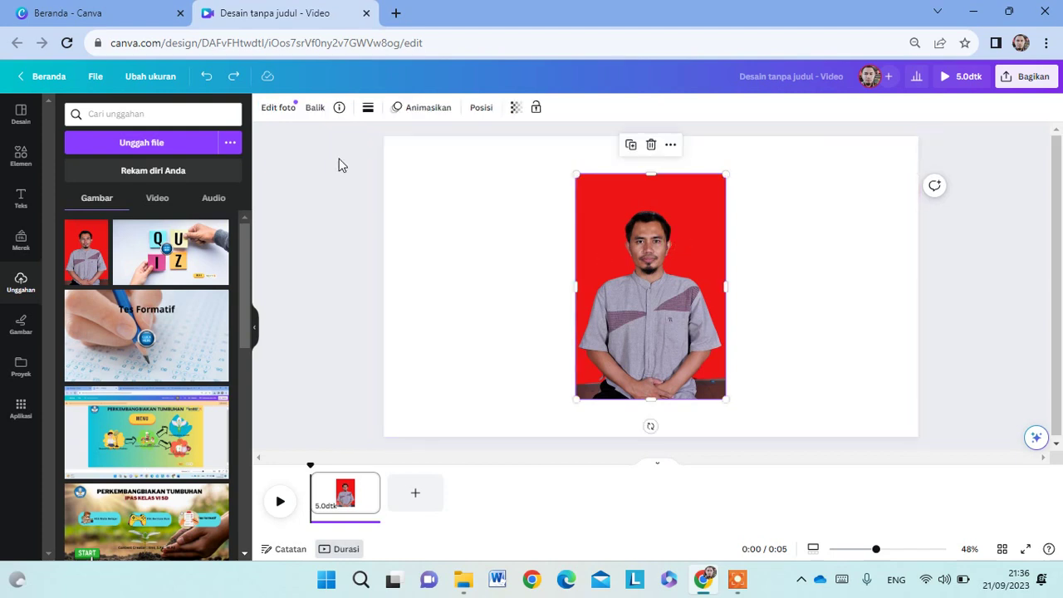
{"action": "left_click", "coordinate": [279, 108]}
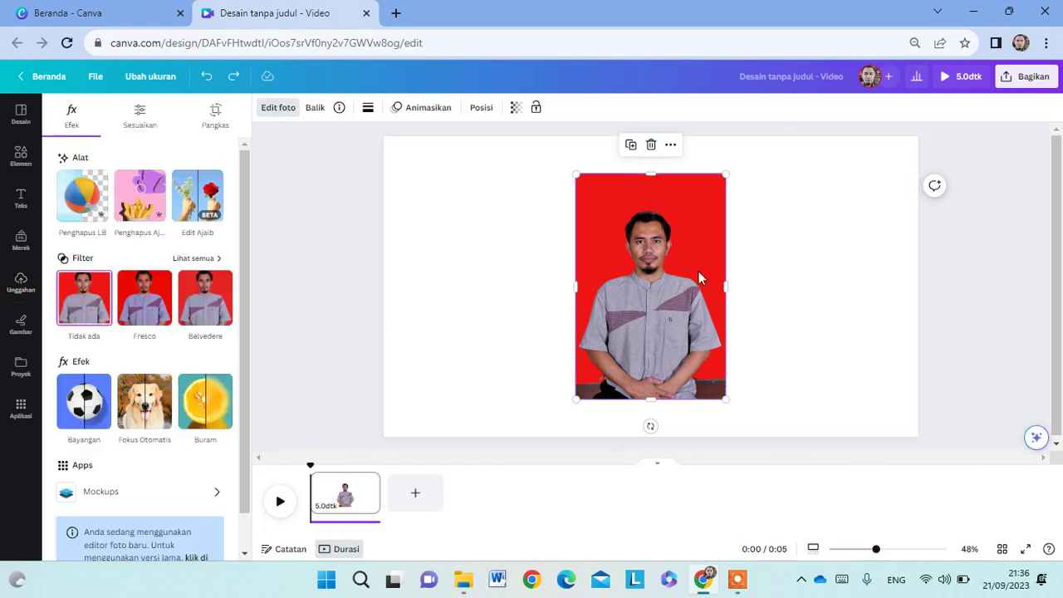
{"action": "left_click", "coordinate": [83, 193]}
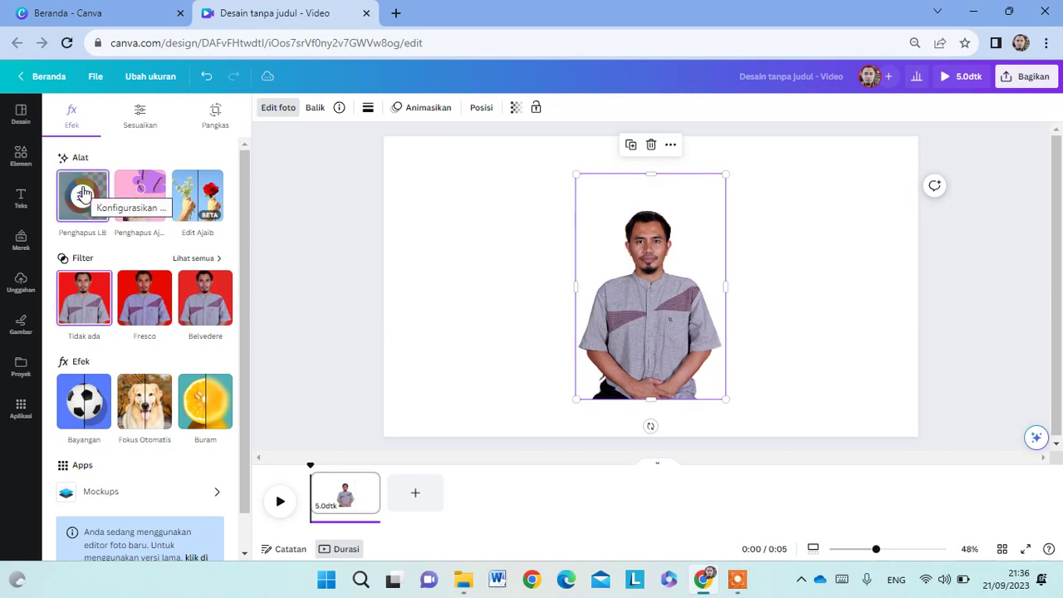
{"action": "left_click", "coordinate": [461, 261]}
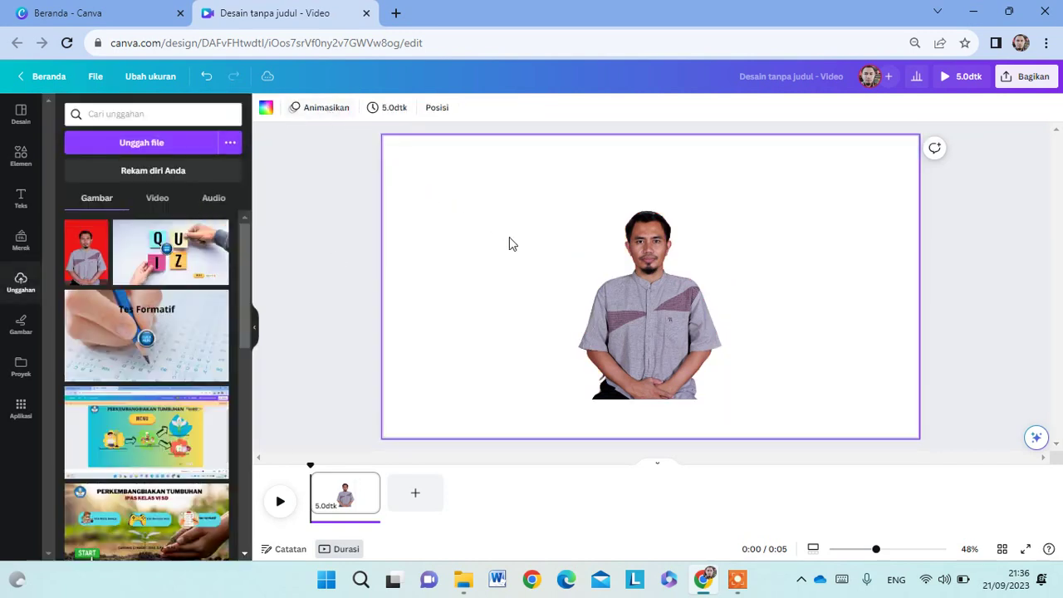
Adjust the portrait's white balance by setting Suhu to 46 and Rona to -6
{"action": "left_click", "coordinate": [643, 289]}
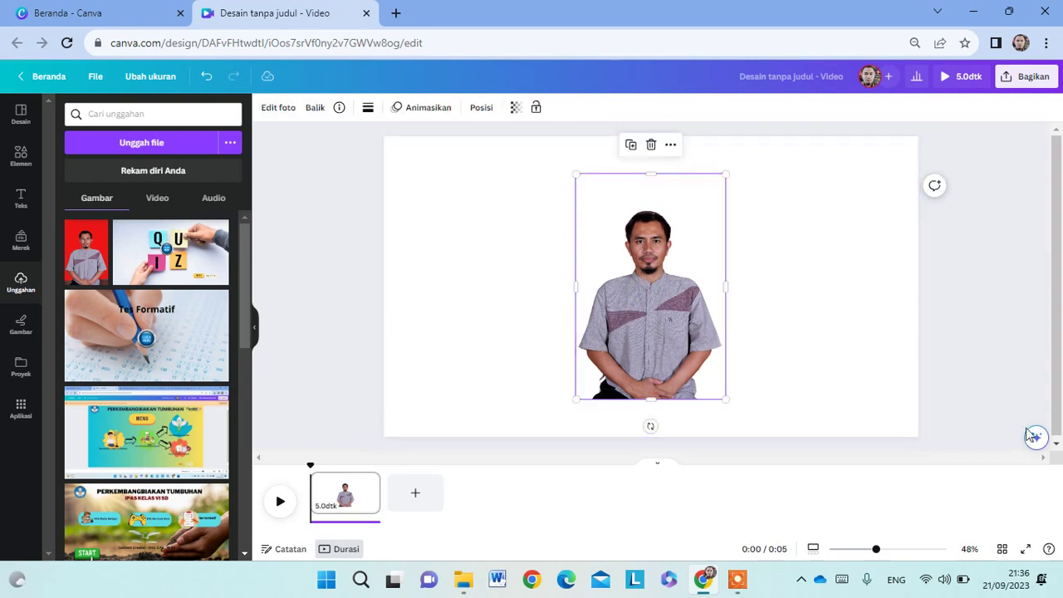
{"action": "left_click", "coordinate": [275, 114]}
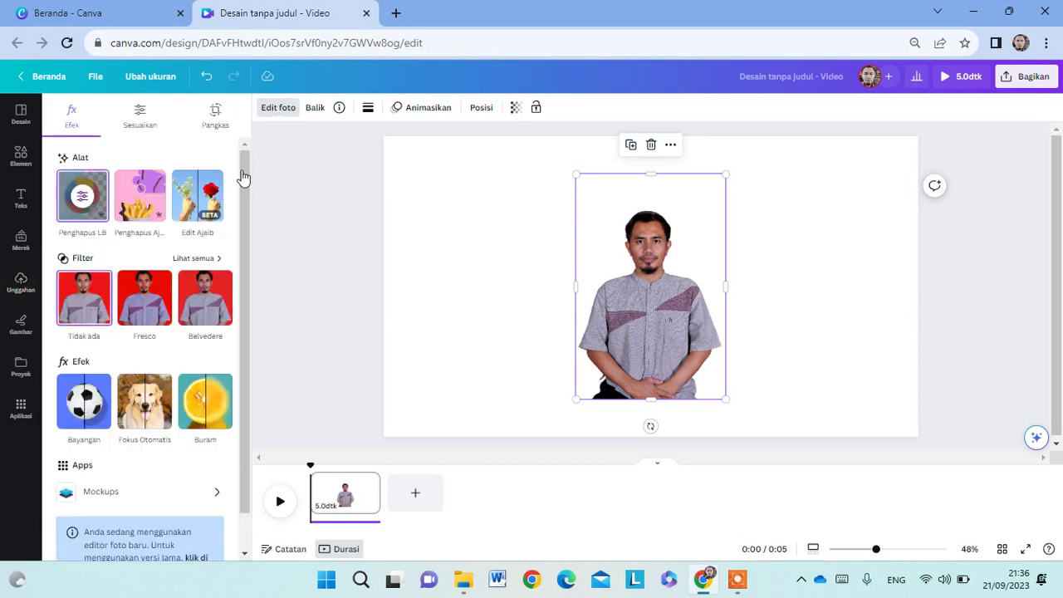
{"action": "left_click", "coordinate": [140, 120]}
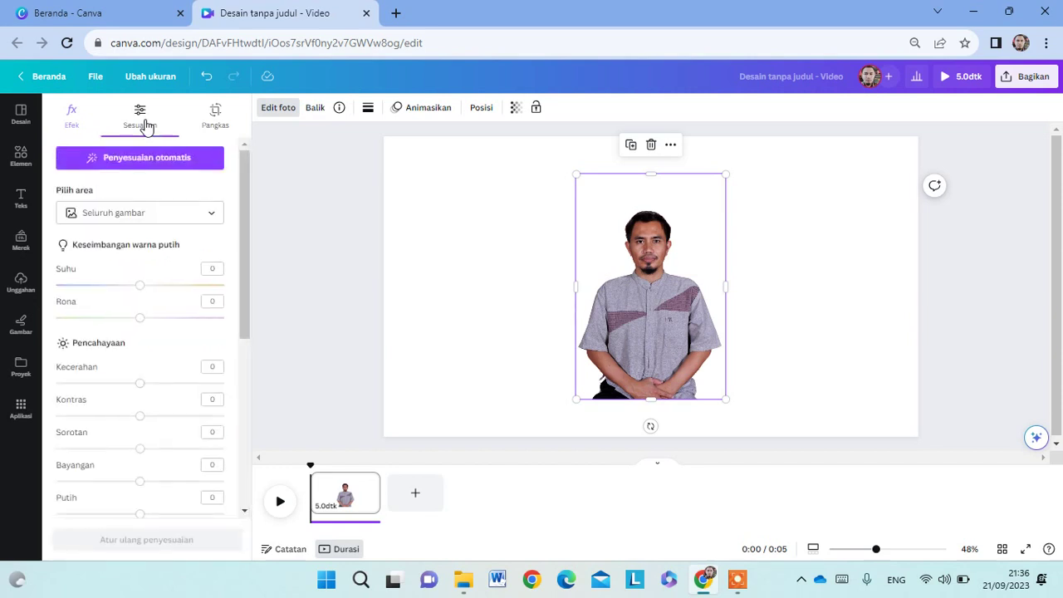
{"action": "left_click", "coordinate": [138, 291]}
{"action": "left_click", "coordinate": [179, 287]}
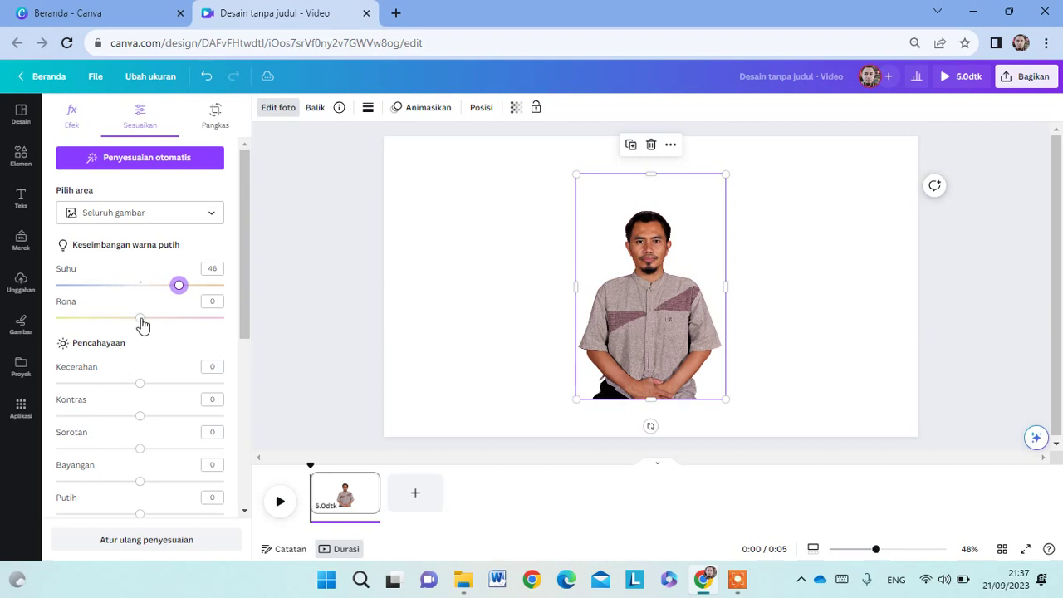
{"action": "mouse_move", "coordinate": [142, 326]}
{"action": "left_mouse_down"}
{"action": "mouse_move", "coordinate": [123, 324]}
{"action": "mouse_move", "coordinate": [135, 327]}
{"action": "left_mouse_up"}
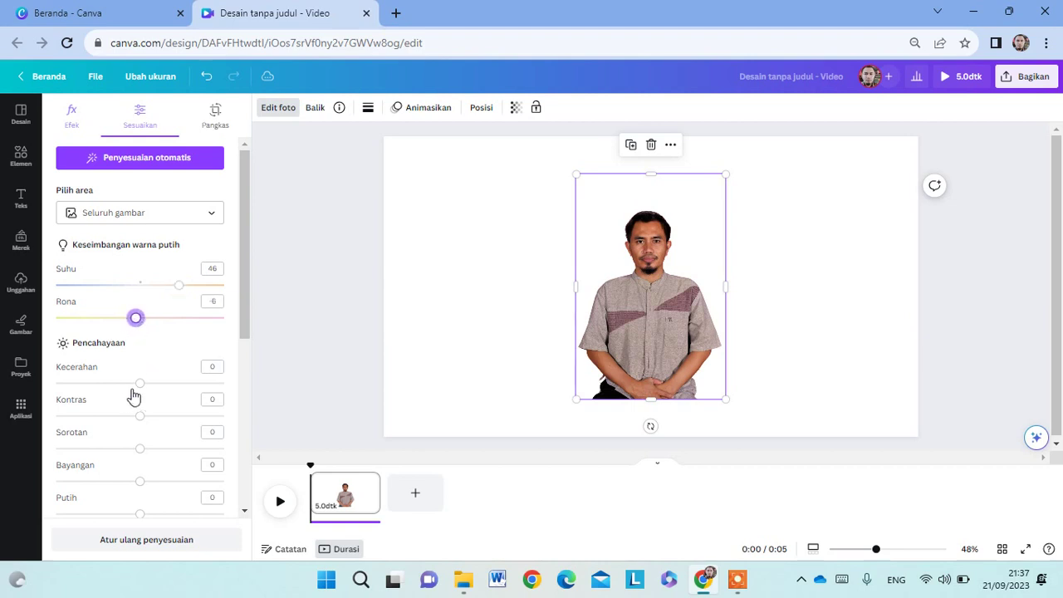
Try a Kecerahan value of 35 on the portrait and undo the brightness change
{"action": "left_click_drag", "start_coordinate": [139, 392], "coordinate": [156, 392]}
{"action": "left_click_drag", "start_coordinate": [89, 390], "coordinate": [171, 390]}
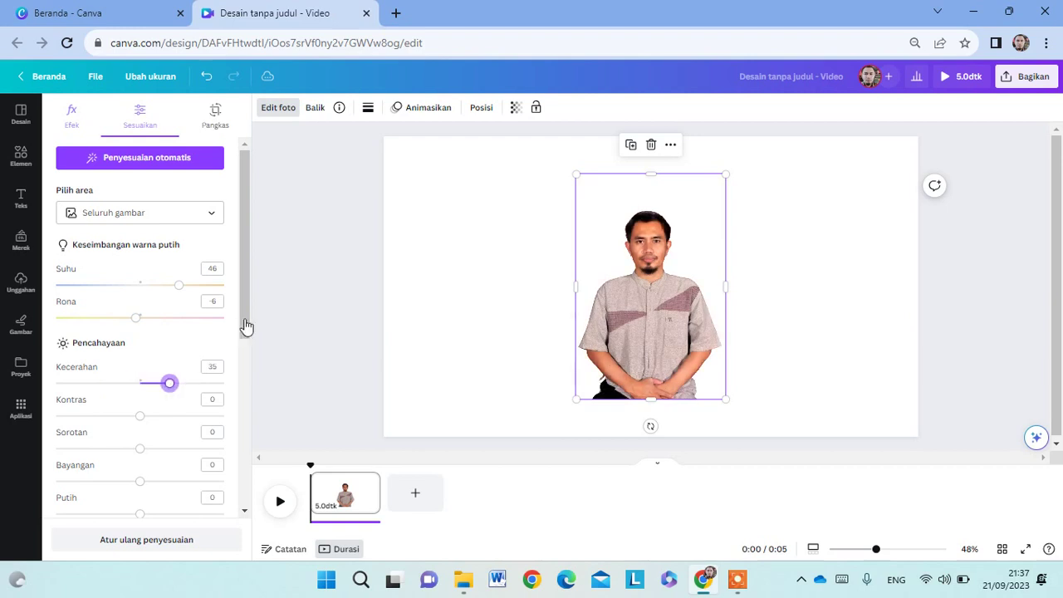
{"action": "scroll", "coordinate": [242, 380], "scroll_direction": "down", "scroll_amount": 2}
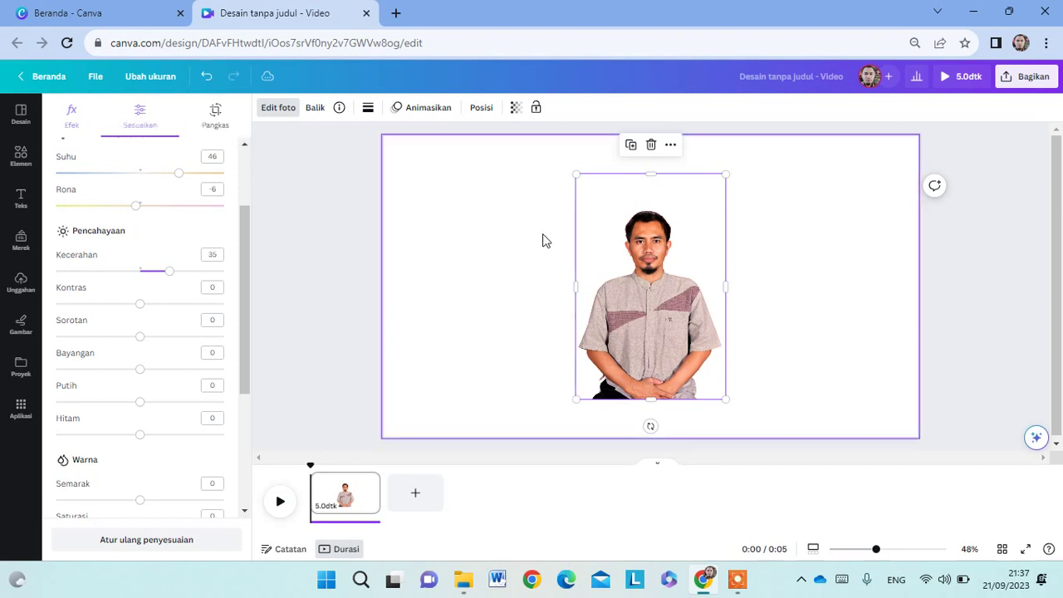
{"action": "left_click", "coordinate": [205, 78]}
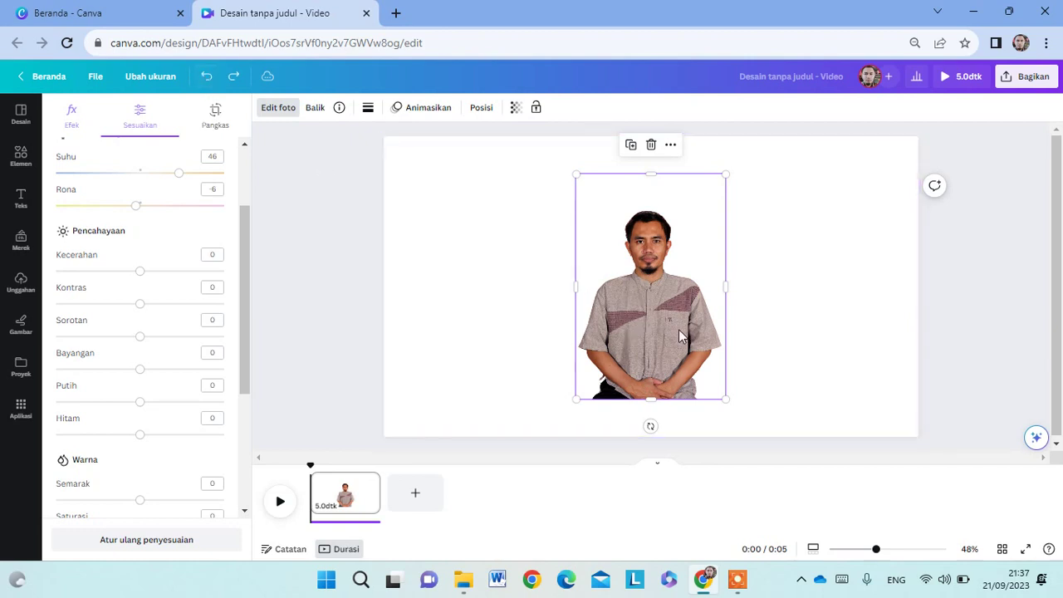
Try a free-form crop that keeps only the left half of the portrait, and undo the crop
{"action": "left_click", "coordinate": [216, 116]}
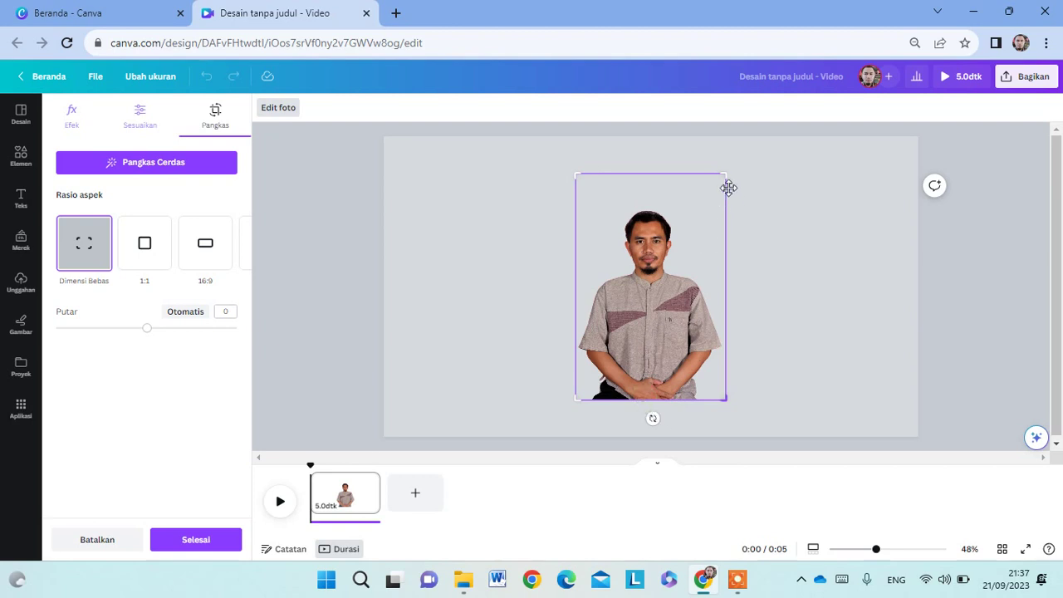
{"action": "left_click_drag", "start_coordinate": [727, 182], "coordinate": [726, 180]}
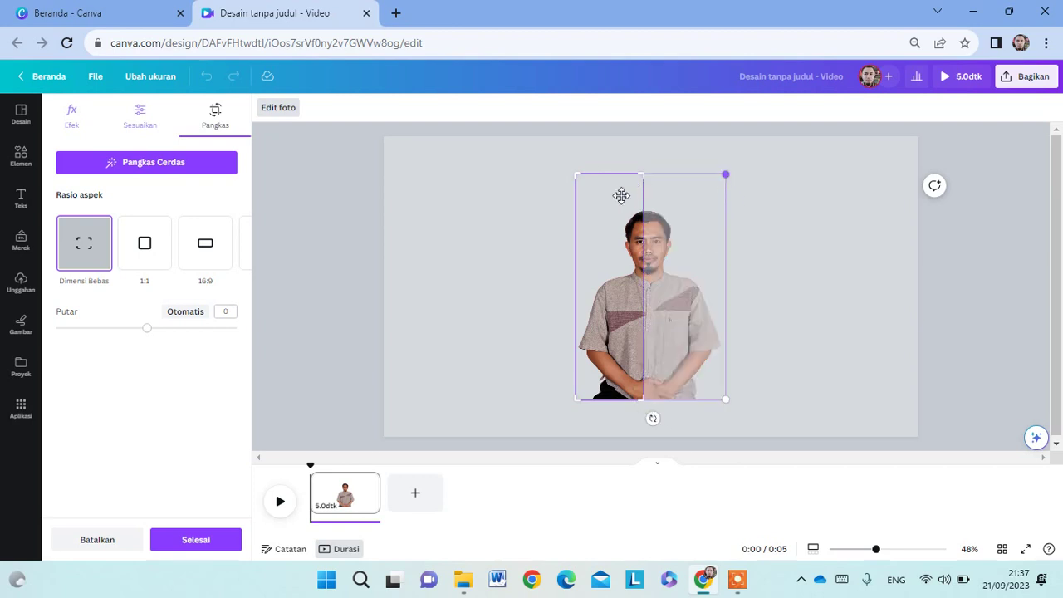
{"action": "left_click", "coordinate": [734, 210]}
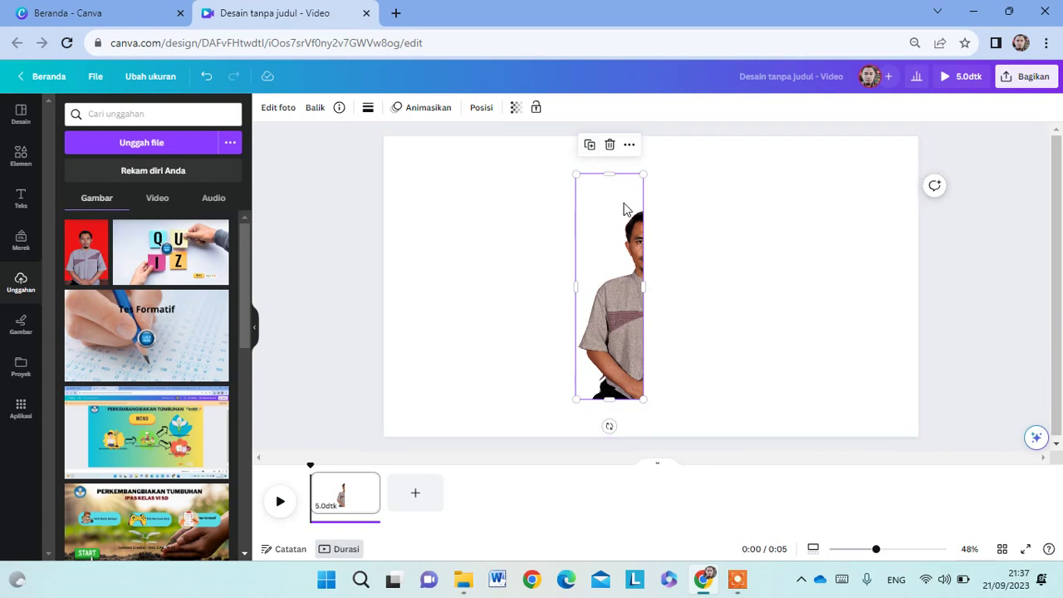
{"action": "left_click", "coordinate": [207, 79]}
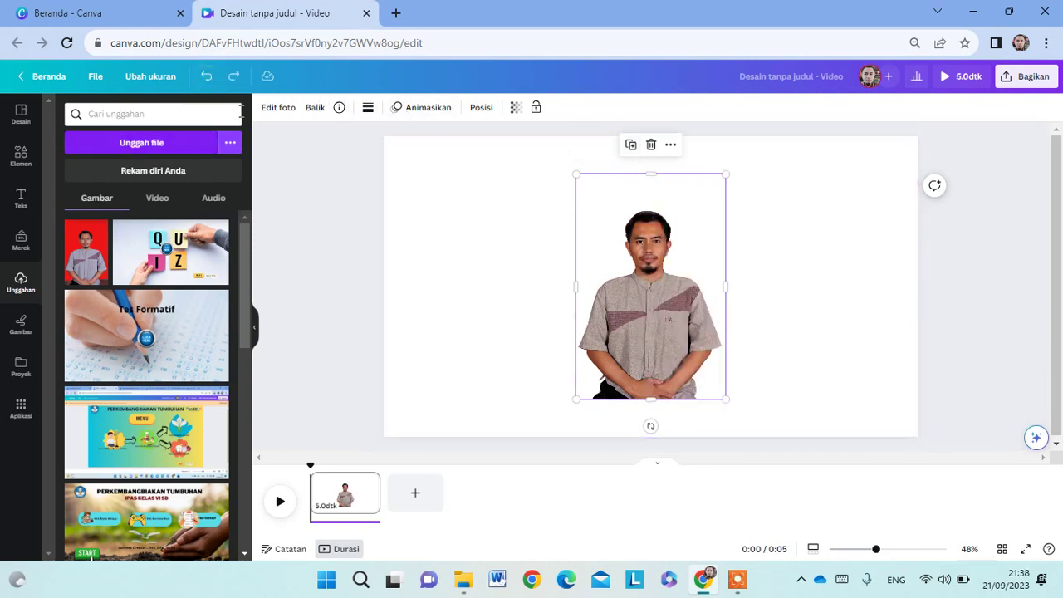
Crop the portrait to a 1:1 aspect ratio
{"action": "left_click", "coordinate": [279, 109]}
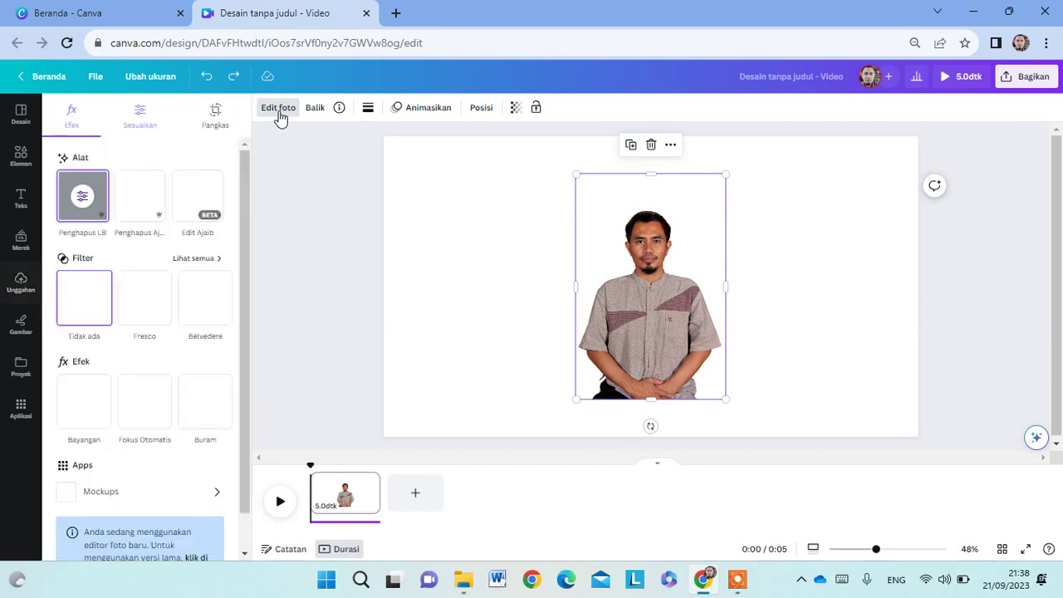
{"action": "left_click", "coordinate": [215, 121]}
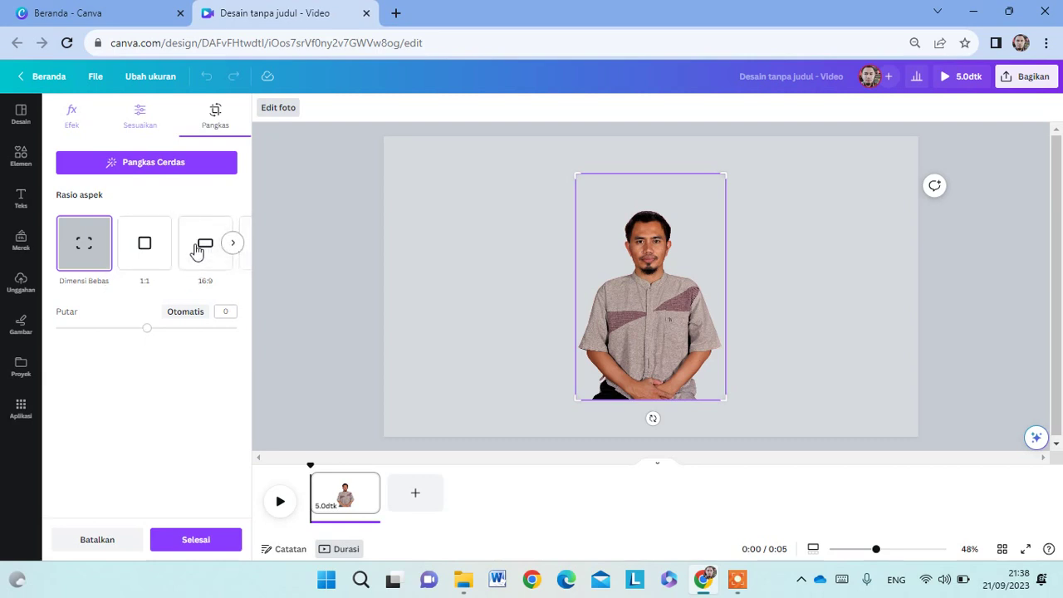
{"action": "left_click", "coordinate": [147, 247]}
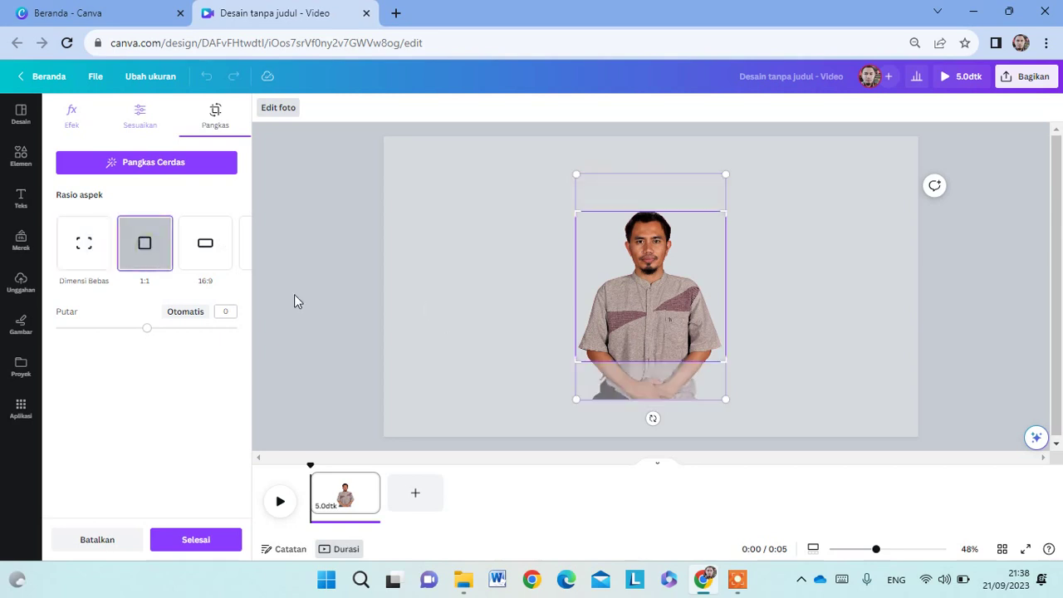
{"action": "left_click", "coordinate": [535, 259]}
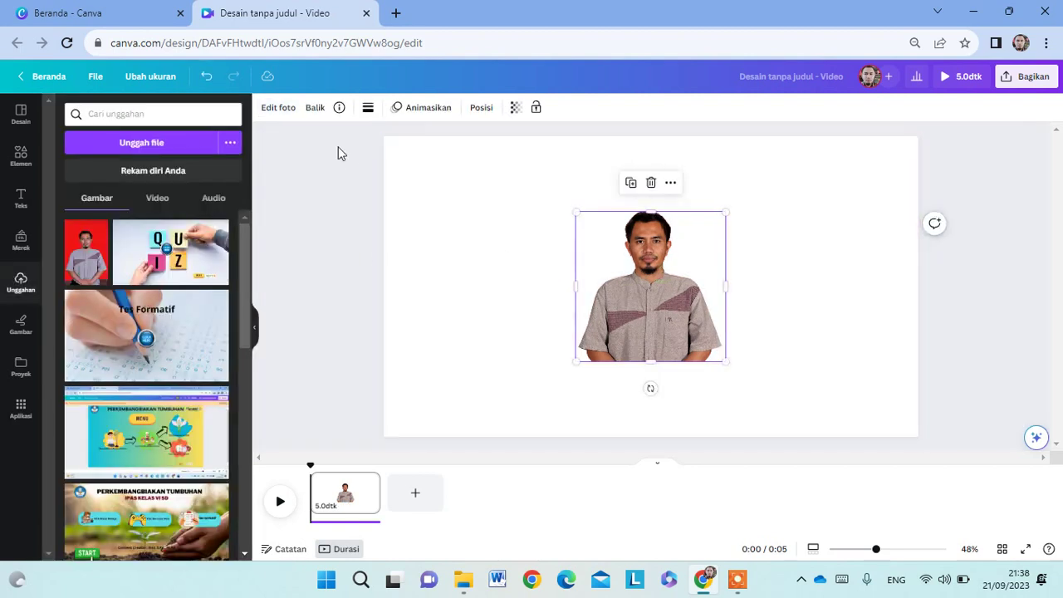
Change the portrait's crop to a 4:5 aspect ratio and apply it
{"action": "left_click", "coordinate": [291, 115]}
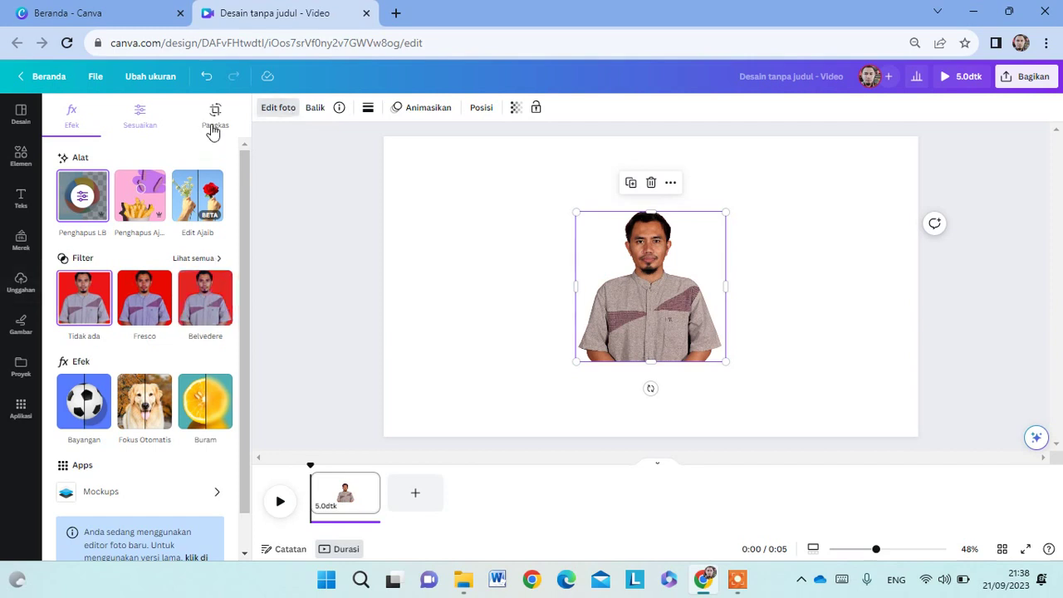
{"action": "left_click", "coordinate": [212, 129]}
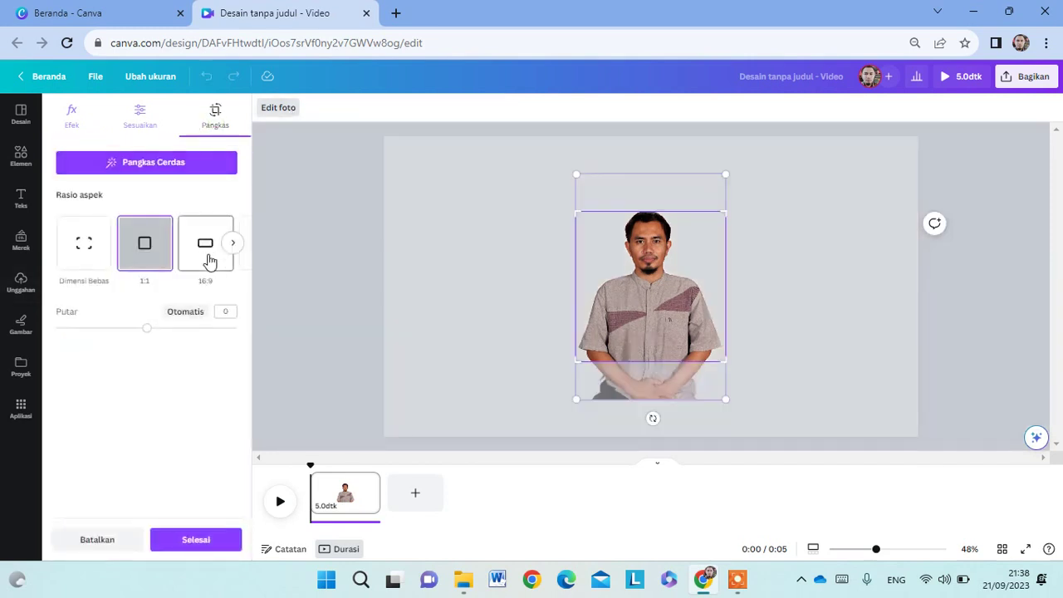
{"action": "left_click", "coordinate": [238, 244]}
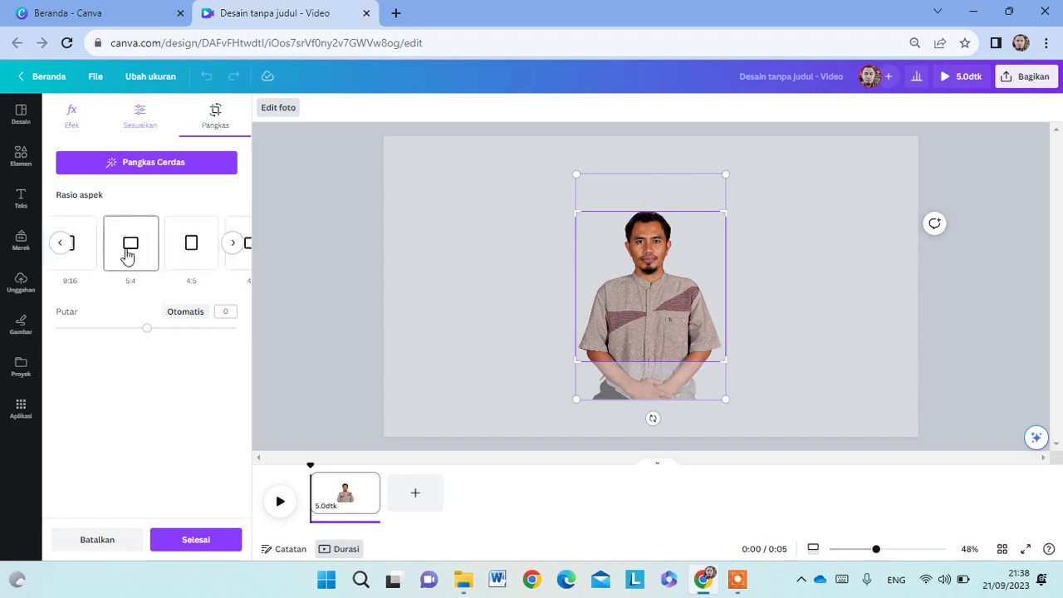
{"action": "left_click", "coordinate": [190, 259]}
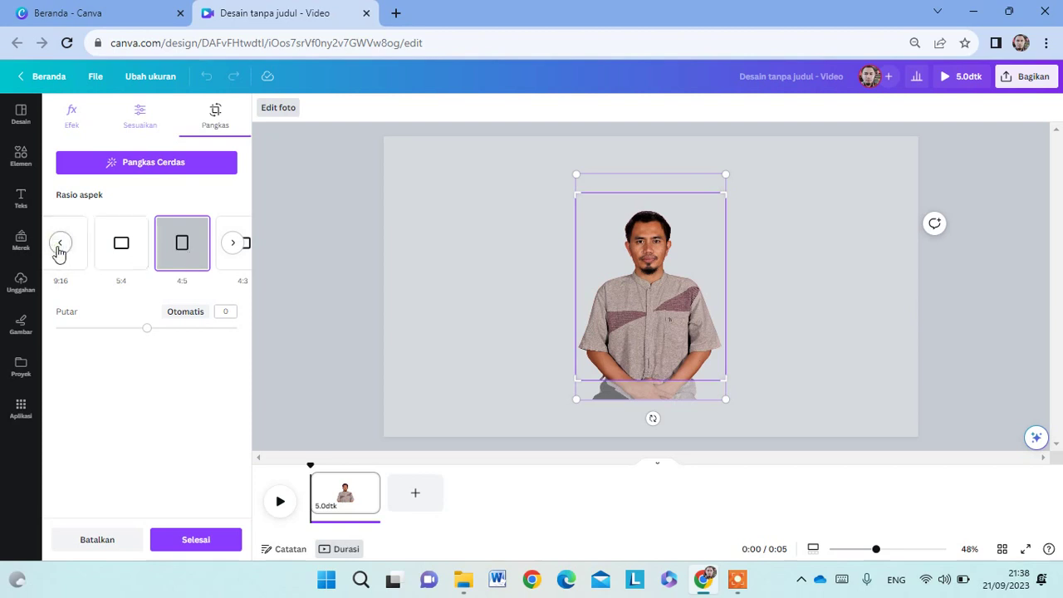
{"action": "left_click", "coordinate": [139, 121]}
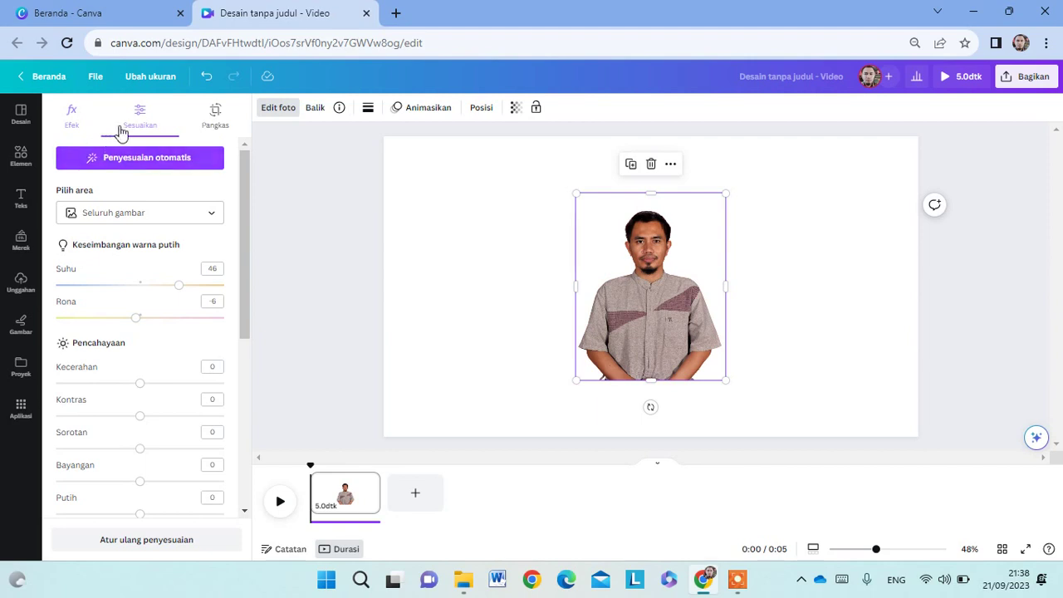
Try the Latte filter on the portrait and replace it with the Nordic filter from the Sejuk group
{"action": "left_click", "coordinate": [72, 124]}
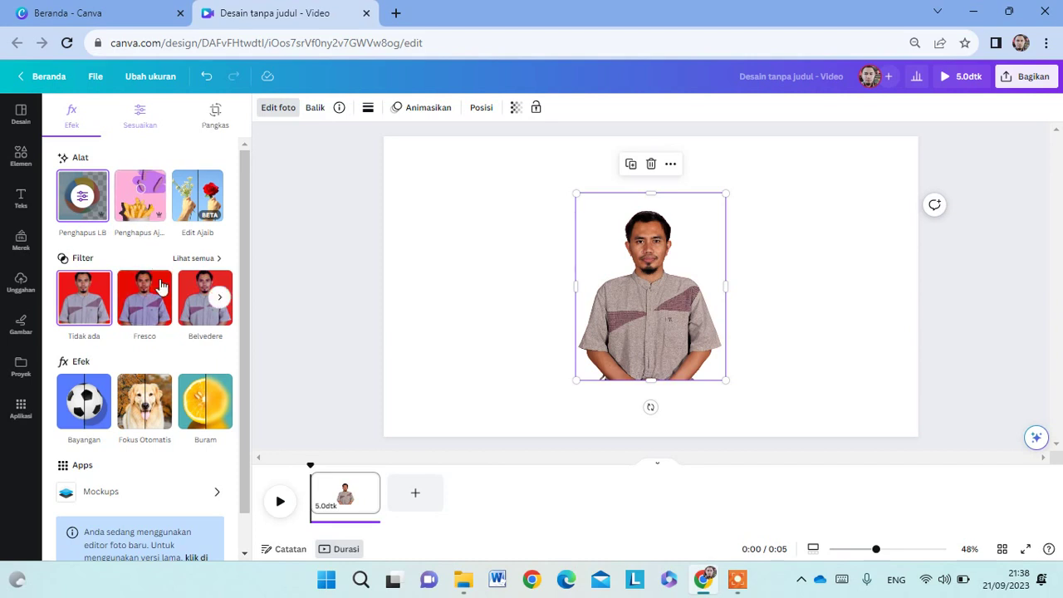
{"action": "left_click", "coordinate": [208, 264]}
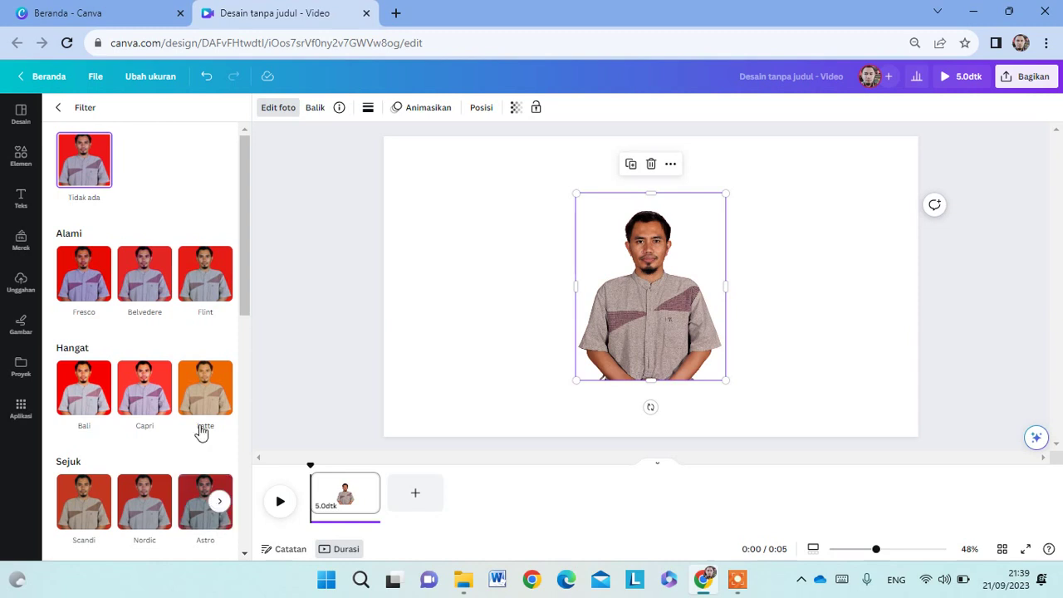
{"action": "left_click", "coordinate": [203, 401]}
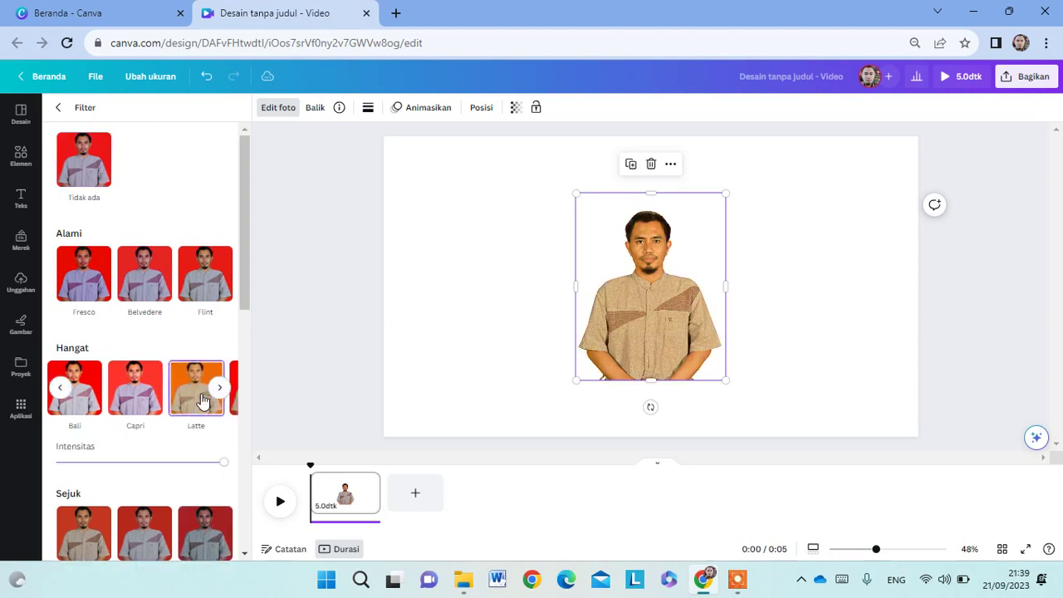
{"action": "left_click", "coordinate": [145, 532]}
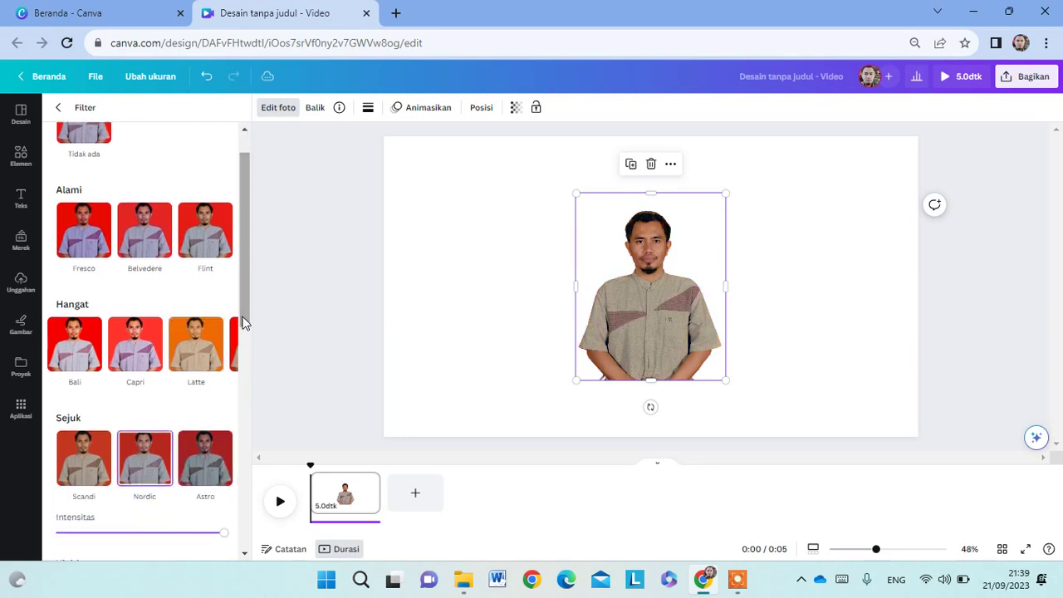
{"action": "left_click_drag", "start_coordinate": [244, 325], "coordinate": [249, 292]}
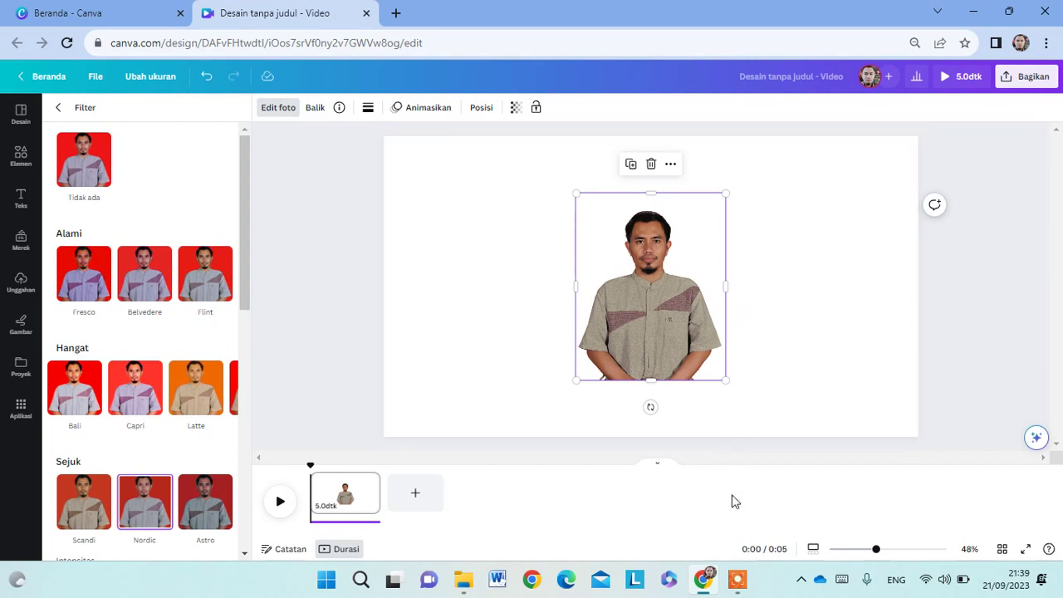
{"action": "left_click", "coordinate": [739, 584]}
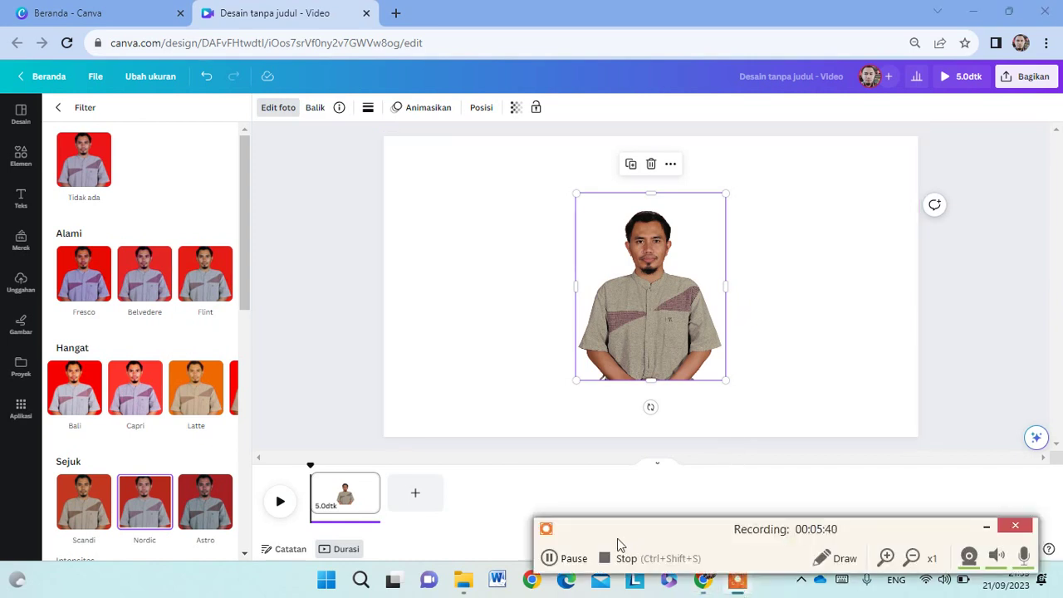